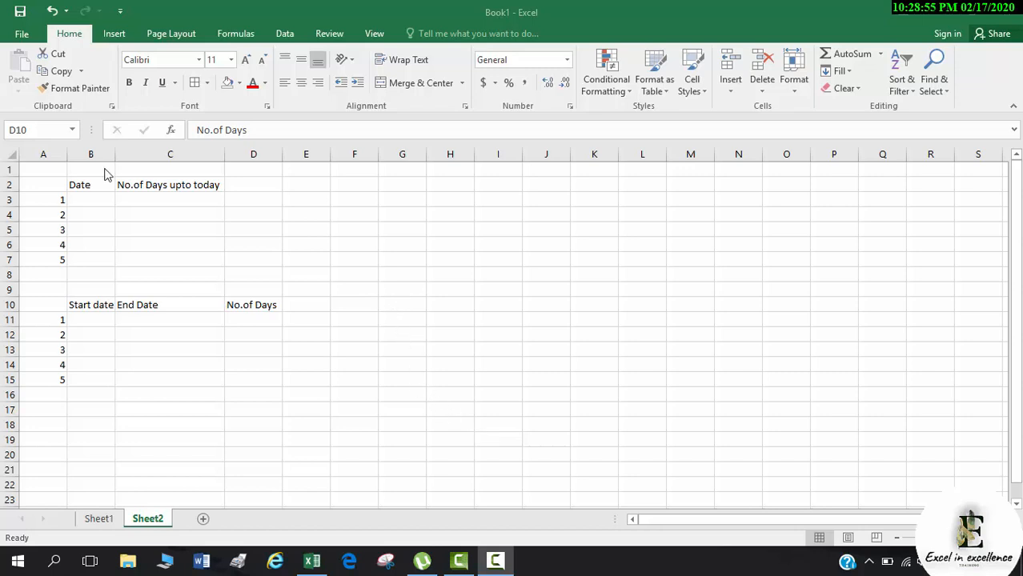
pyautogui.click(74, 190)
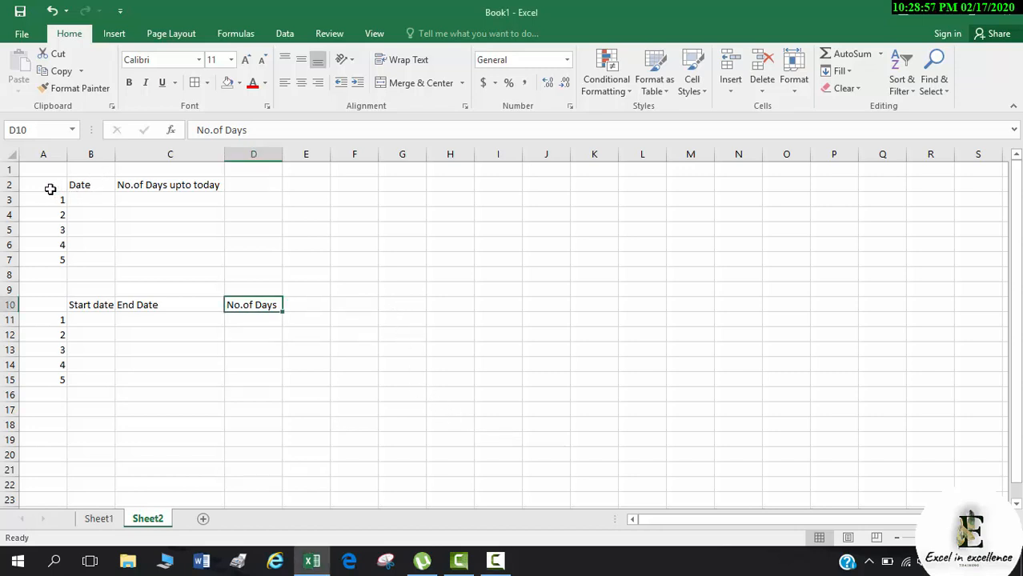
pyautogui.click(51, 189)
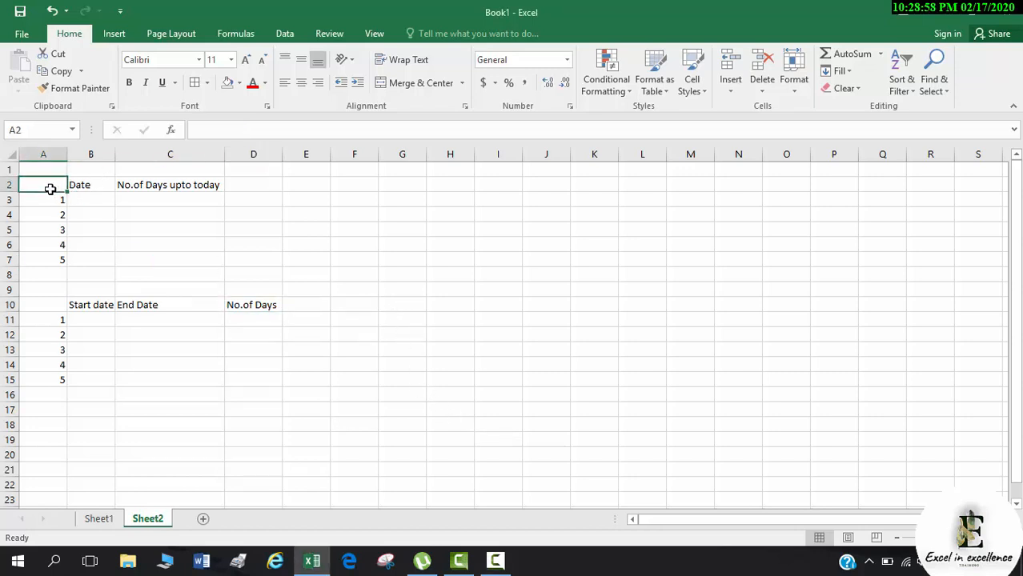
pyautogui.click(110, 202)
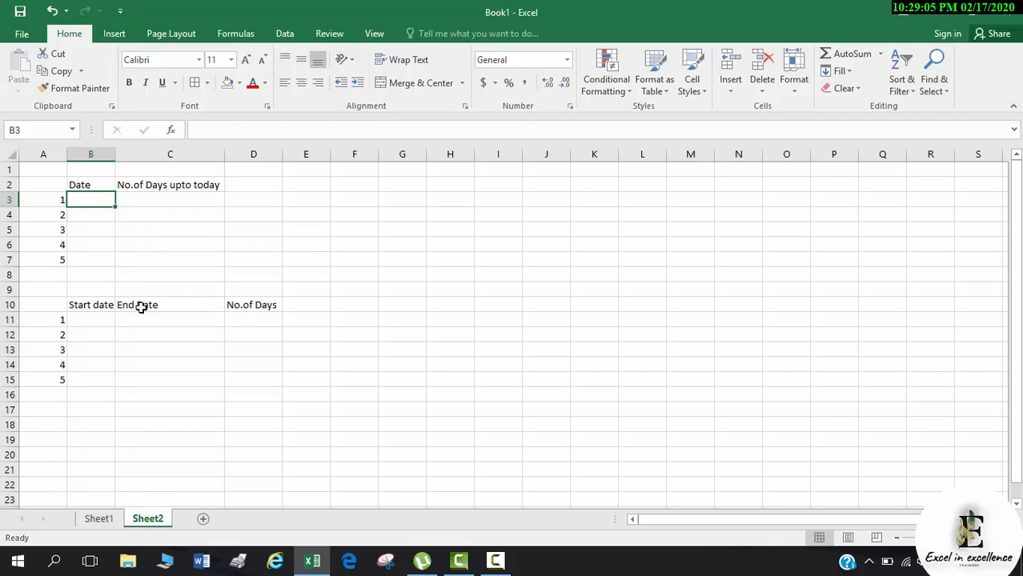
pyautogui.click(109, 320)
pyautogui.click(233, 320)
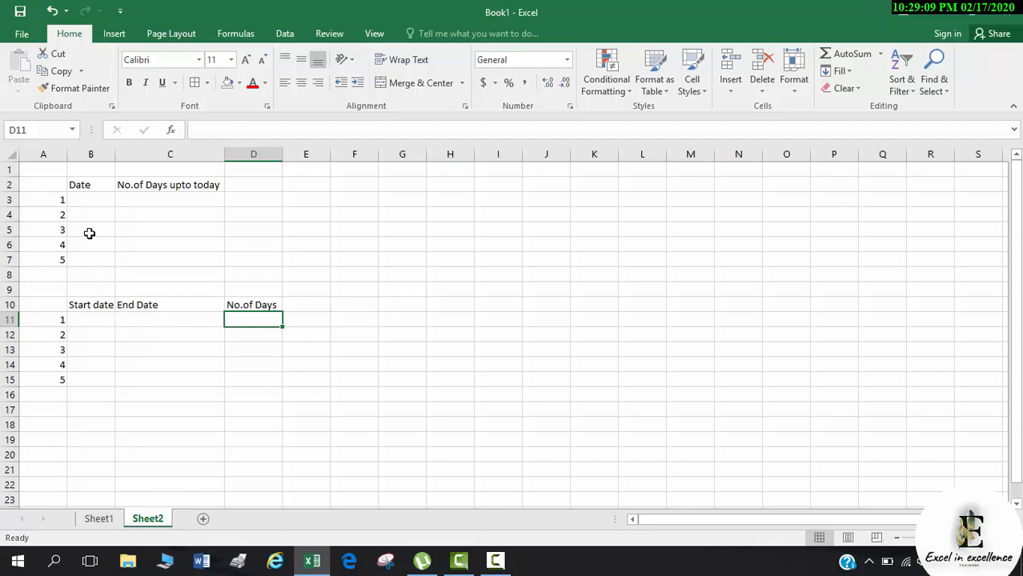
# Enter the dates 24/04/2001 in B3 and 30/05/2011 in B4 of the Date column.
pyautogui.click(95, 204)
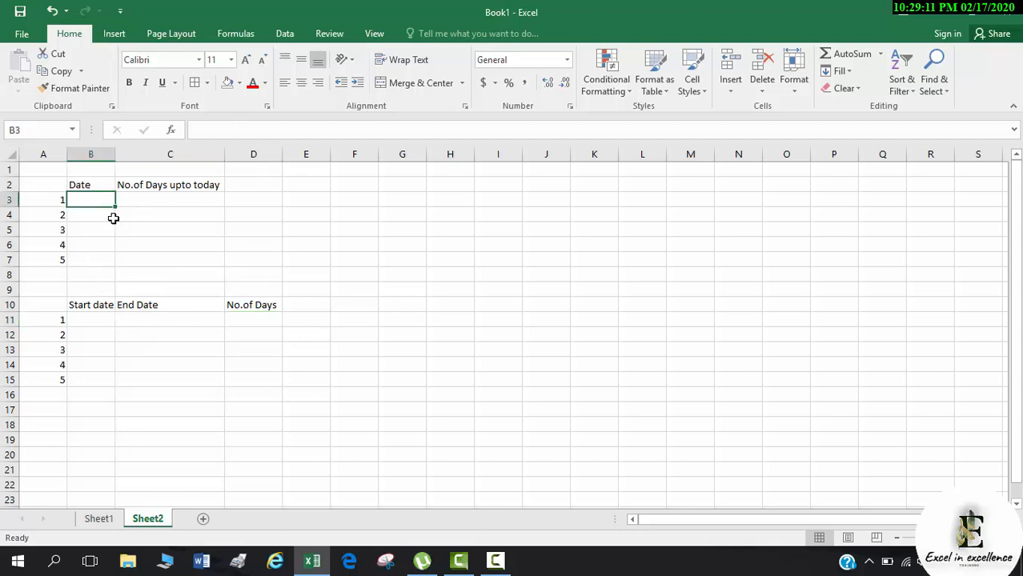
pyautogui.write('24')
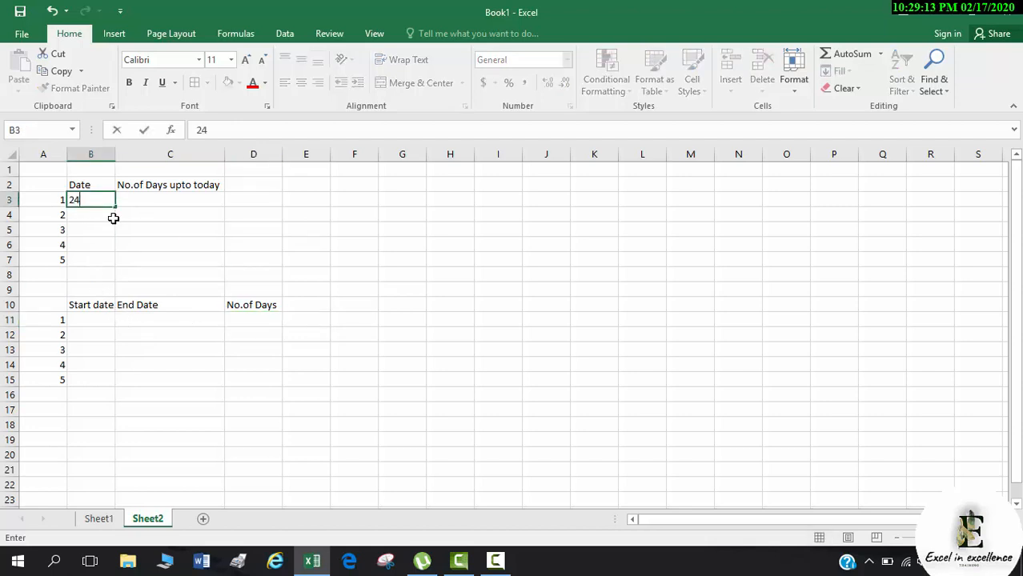
pyautogui.write('/04/2001')
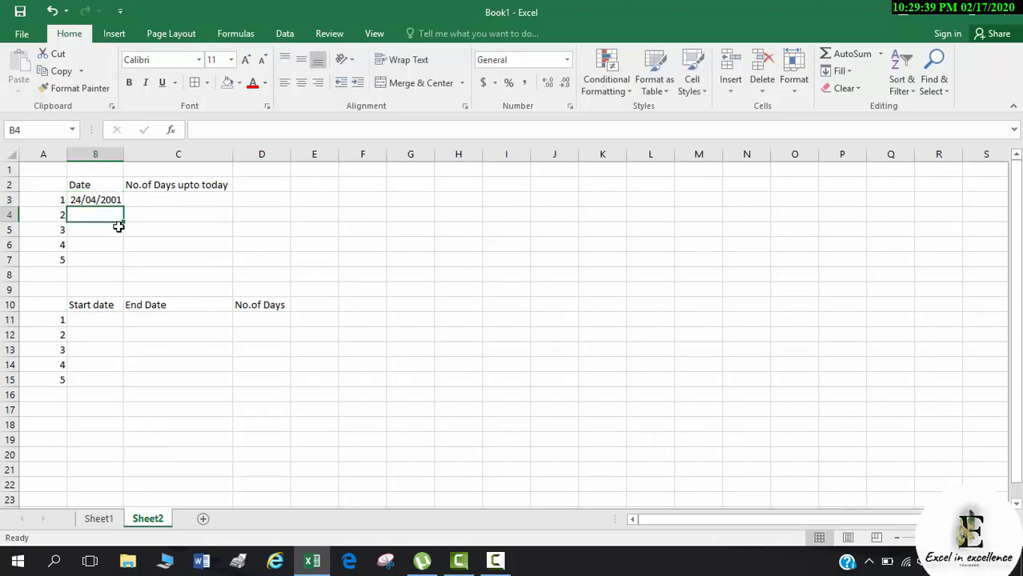
pyautogui.write('30/')
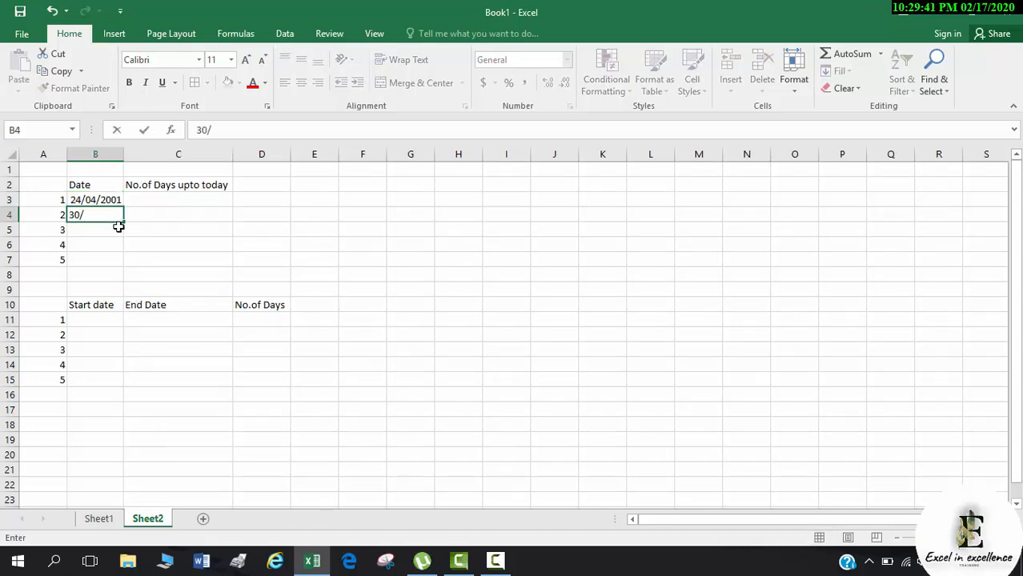
pyautogui.write('05/20')
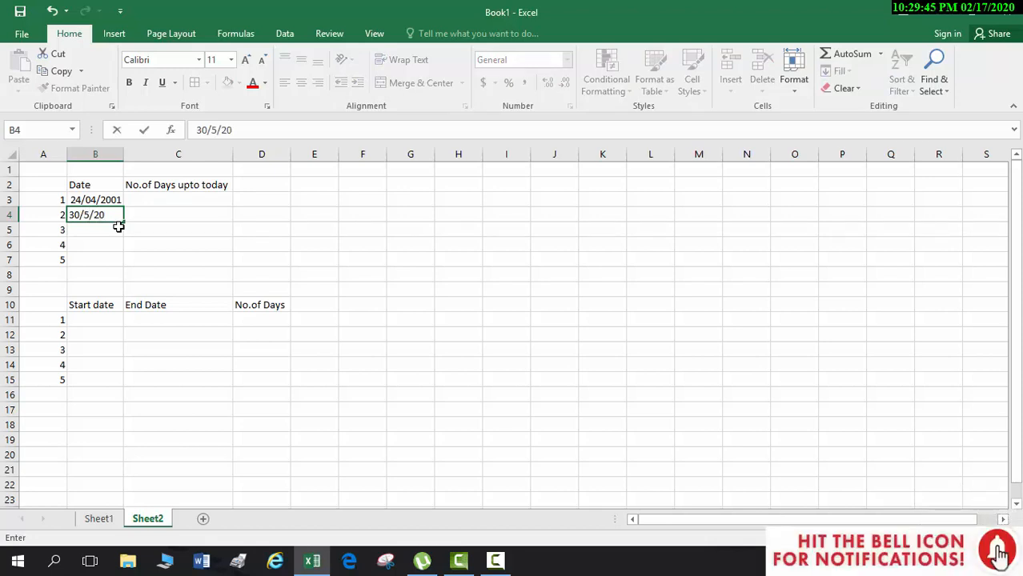
pyautogui.write('11')
pyautogui.press('Return')
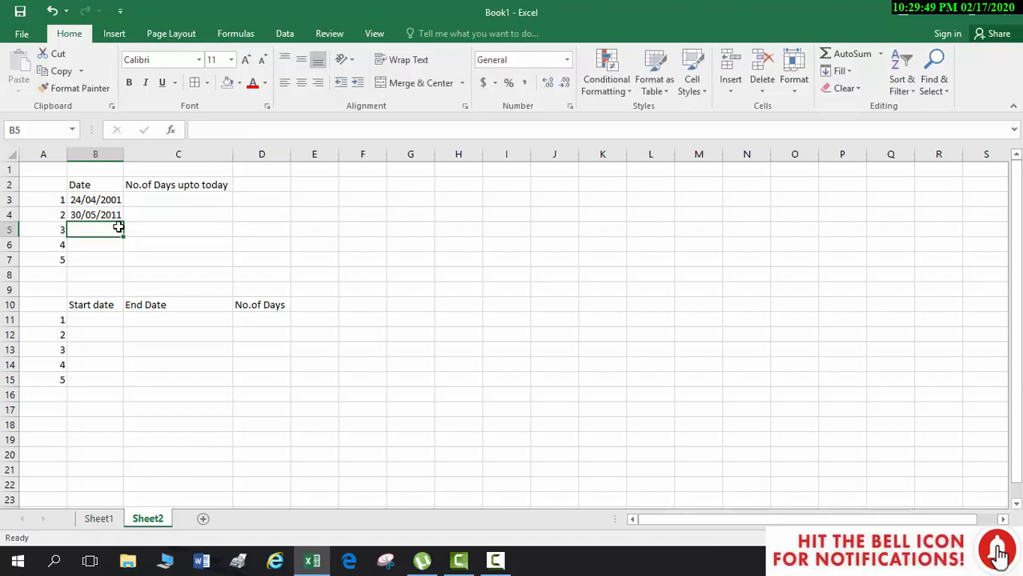
# Enter the third date, 25/04/2006, in cell B5.
pyautogui.write('34/')
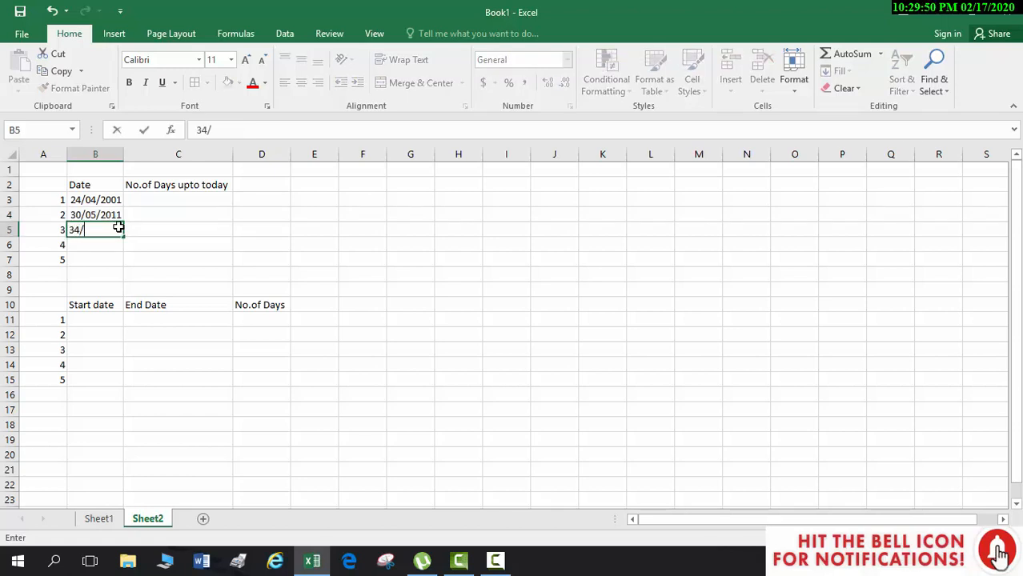
pyautogui.press('BackSpace')
pyautogui.press('BackSpace')
pyautogui.press('BackSpace')
pyautogui.write('25/4/2001')
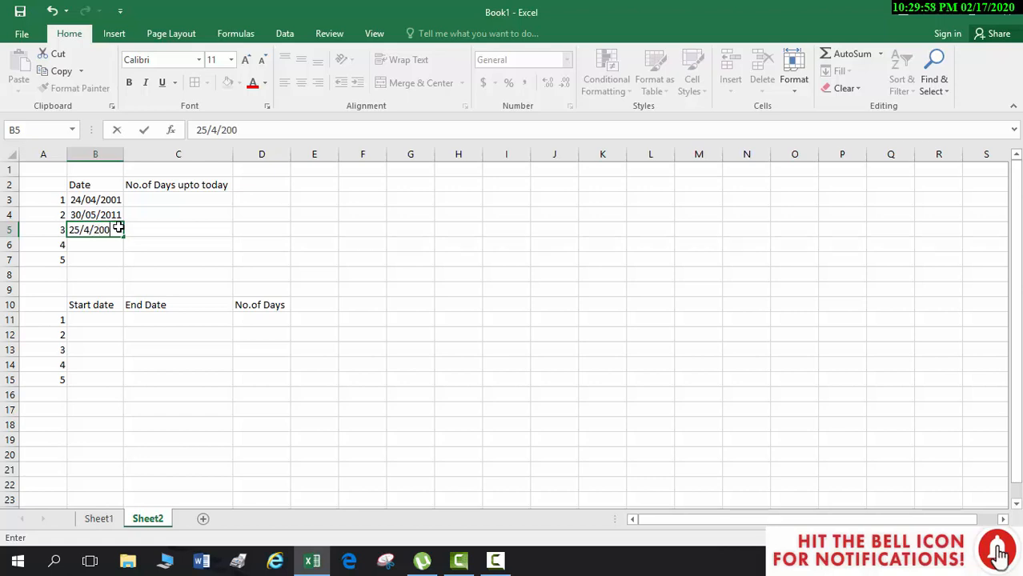
pyautogui.press('Return')
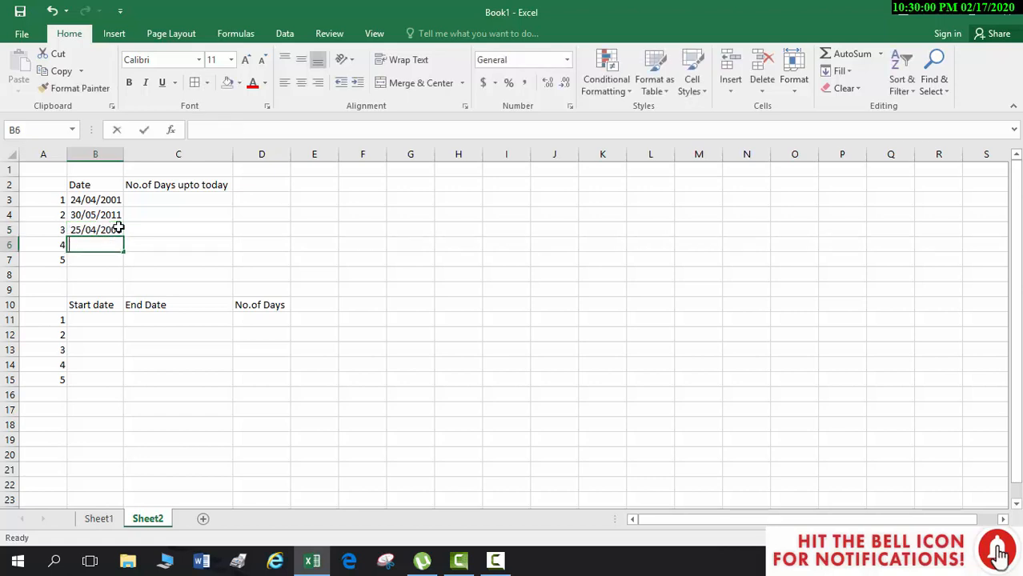
# Enter 15/07/2004 in B6 and 7/07/20001 in B7 of the Date column.
pyautogui.write('15/07/')
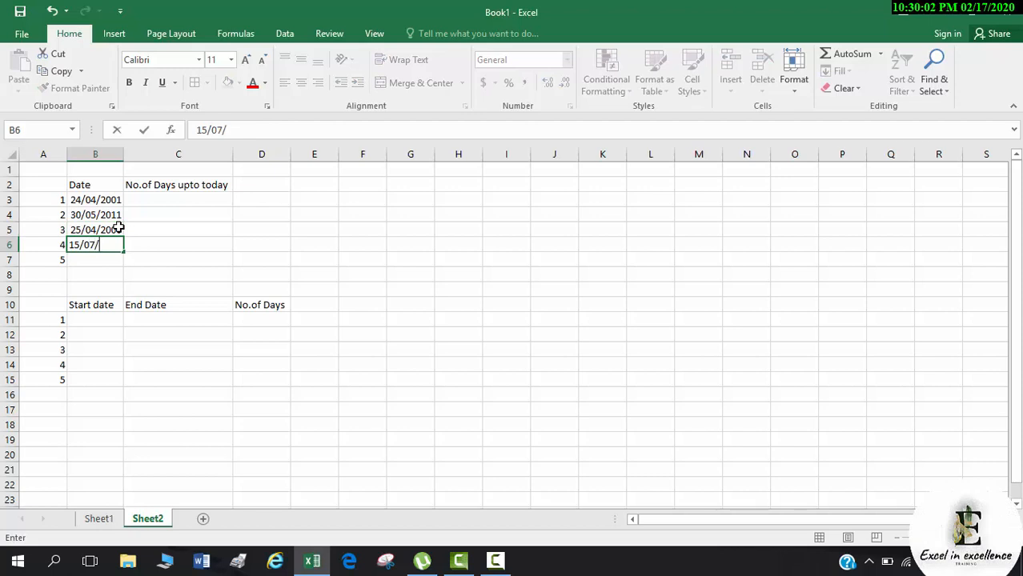
pyautogui.write('2004')
pyautogui.press('Return')
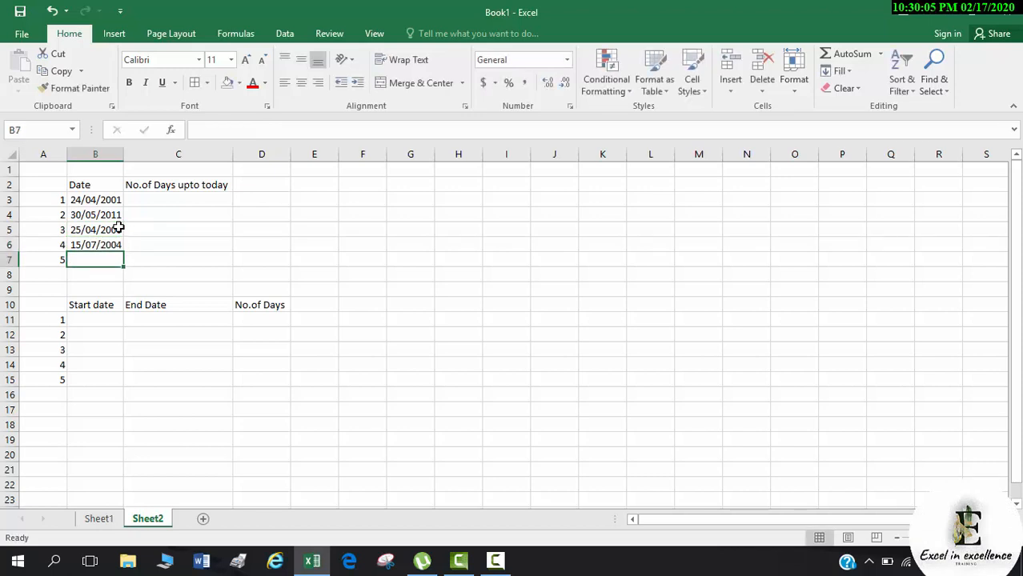
pyautogui.write('7/')
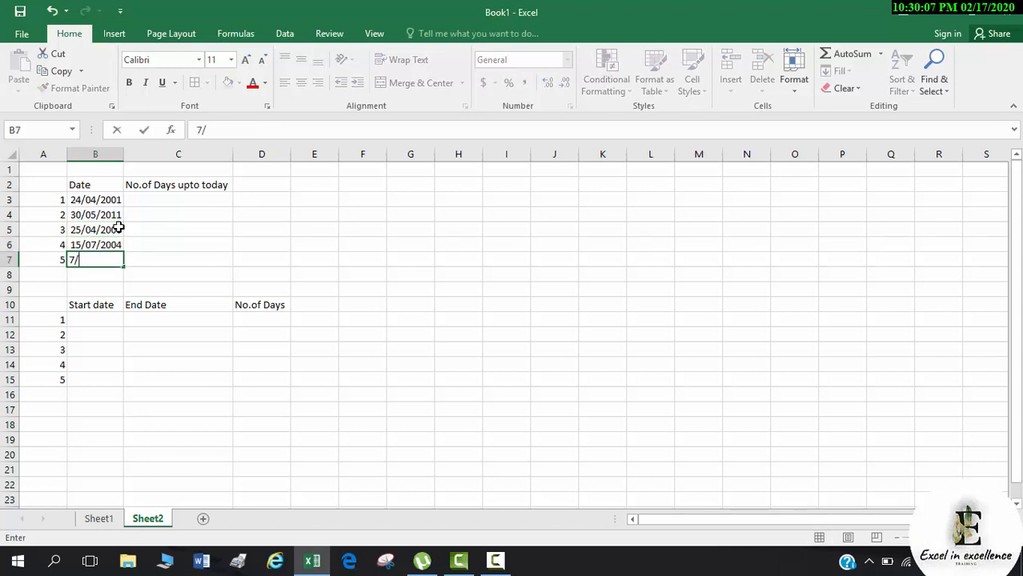
pyautogui.write('07/20001')
pyautogui.hotkey('ctrl', 'Return')
# Enter the formula =TODAY()-B3 in C3 to calculate the number of days up to today.
pyautogui.press('Down')
pyautogui.press('Up')
pyautogui.press('Up')
pyautogui.press('Up')
pyautogui.press('Up')
pyautogui.press('Up')
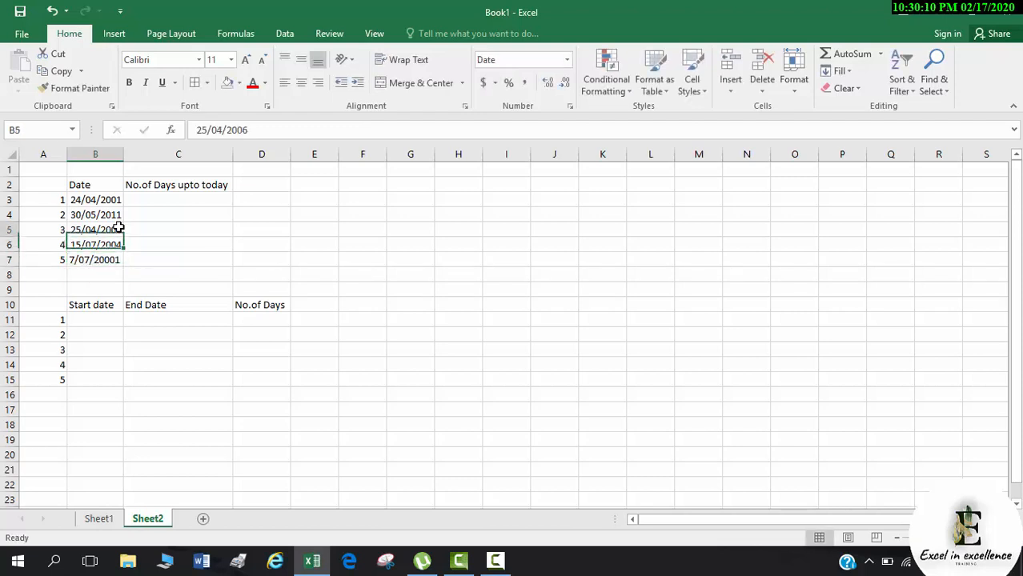
pyautogui.press('Right')
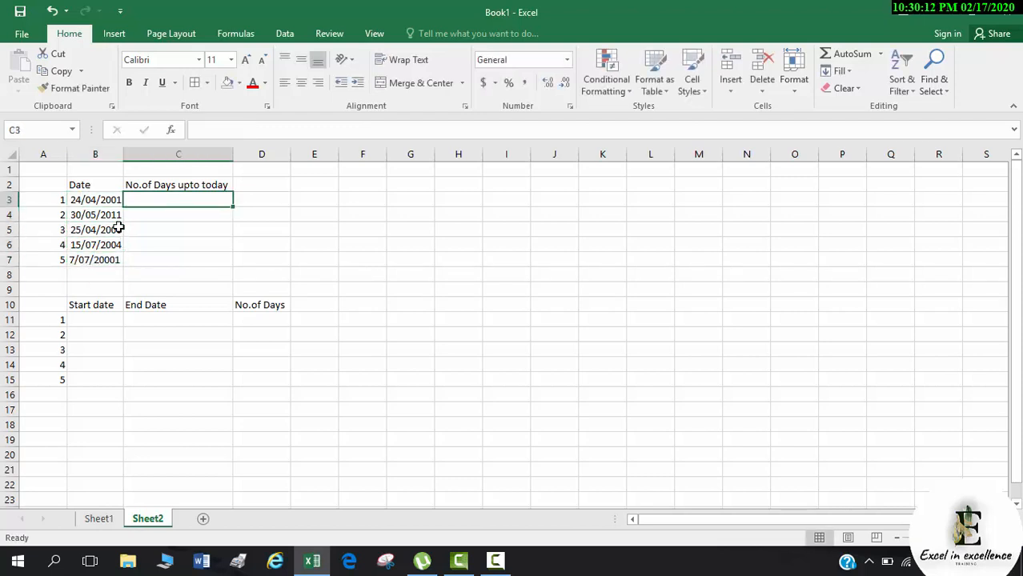
pyautogui.write('=')
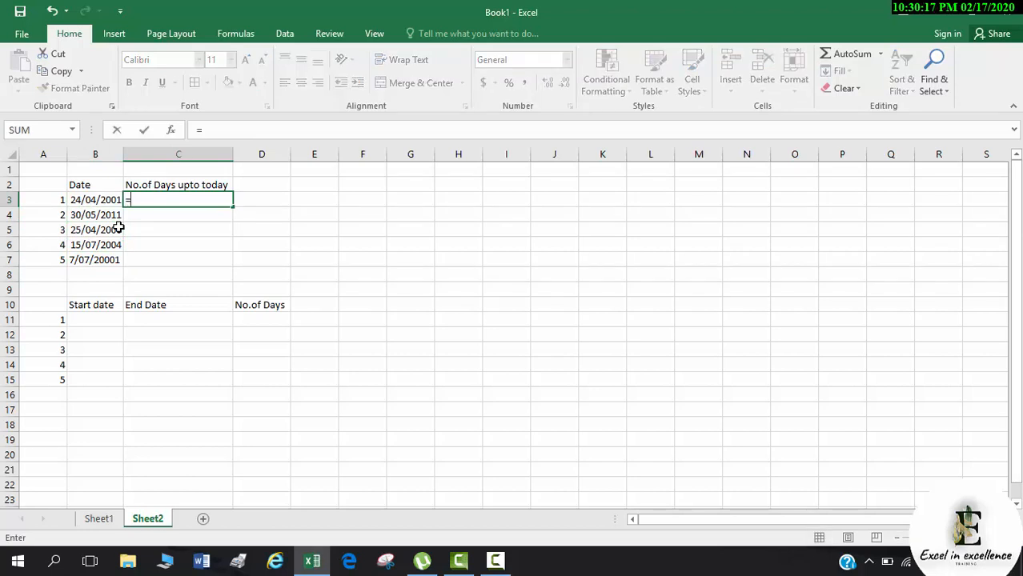
pyautogui.write('today(')
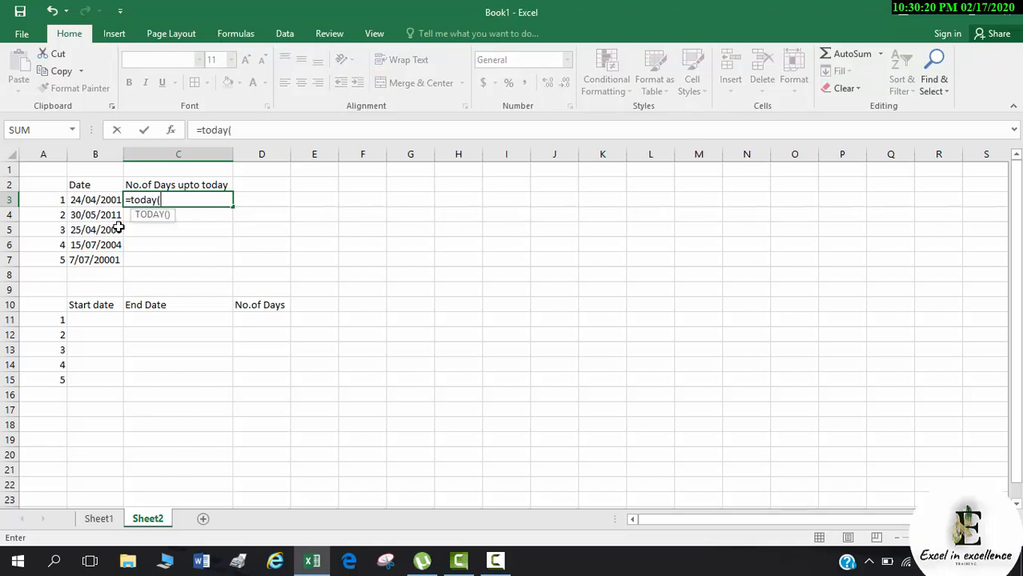
pyautogui.write(')-')
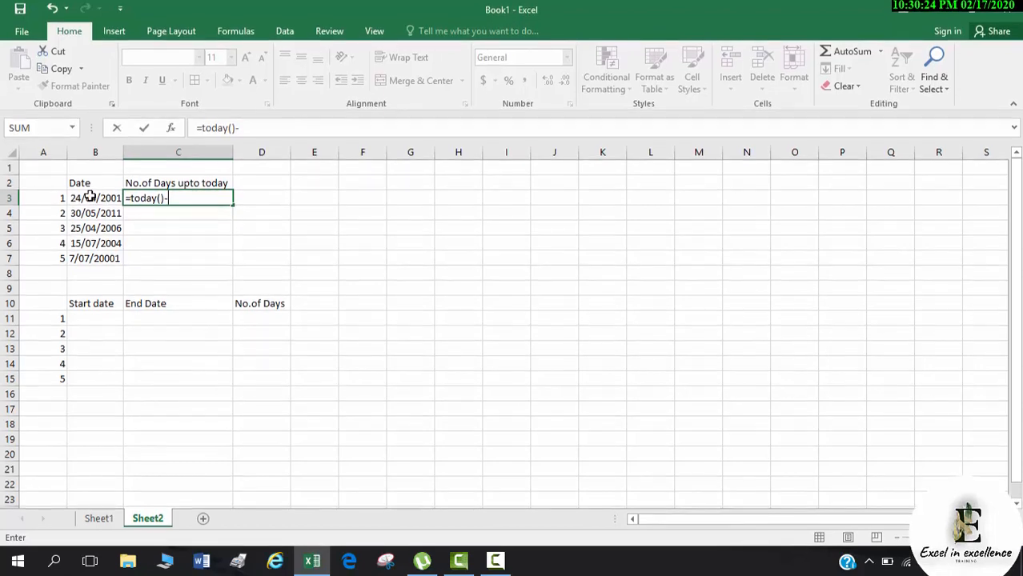
pyautogui.click(89, 199)
pyautogui.press('Return')
# Format the result in C3 as Number with no decimal places.
pyautogui.press('Up')
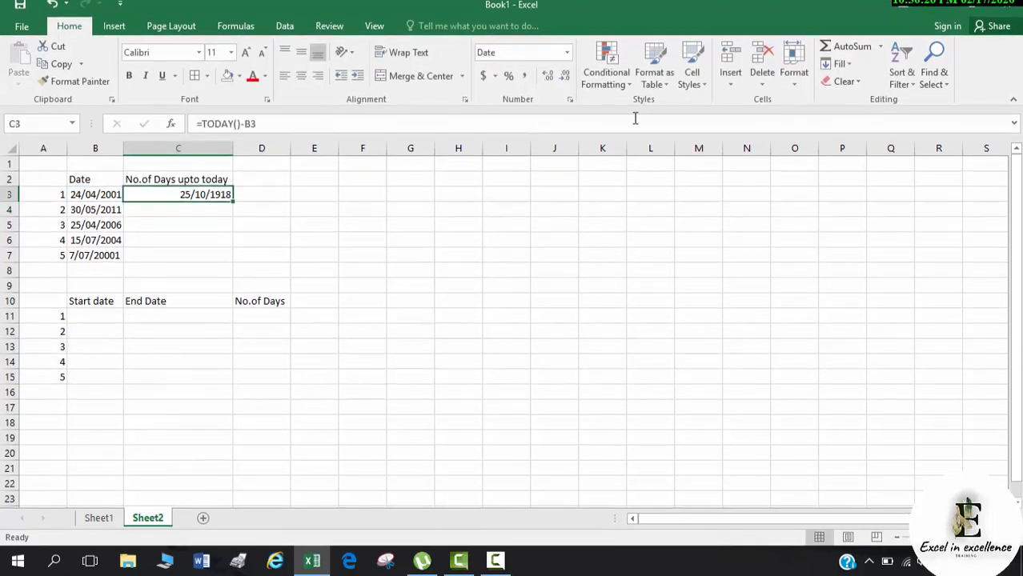
pyautogui.click(567, 52)
pyautogui.click(563, 116)
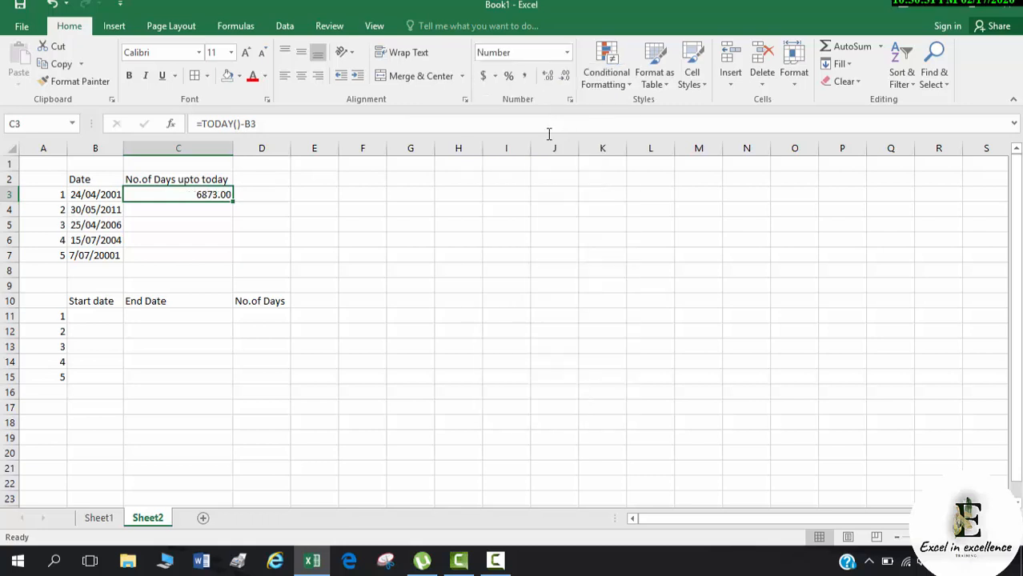
pyautogui.click(564, 78)
pyautogui.click(563, 77)
# Fill the day-count formula from C3 down through C7.
pyautogui.hotkey('shift', 'Down')
pyautogui.hotkey('shift', 'Down')
pyautogui.hotkey('shift', 'Down')
pyautogui.hotkey('shift', 'Down')
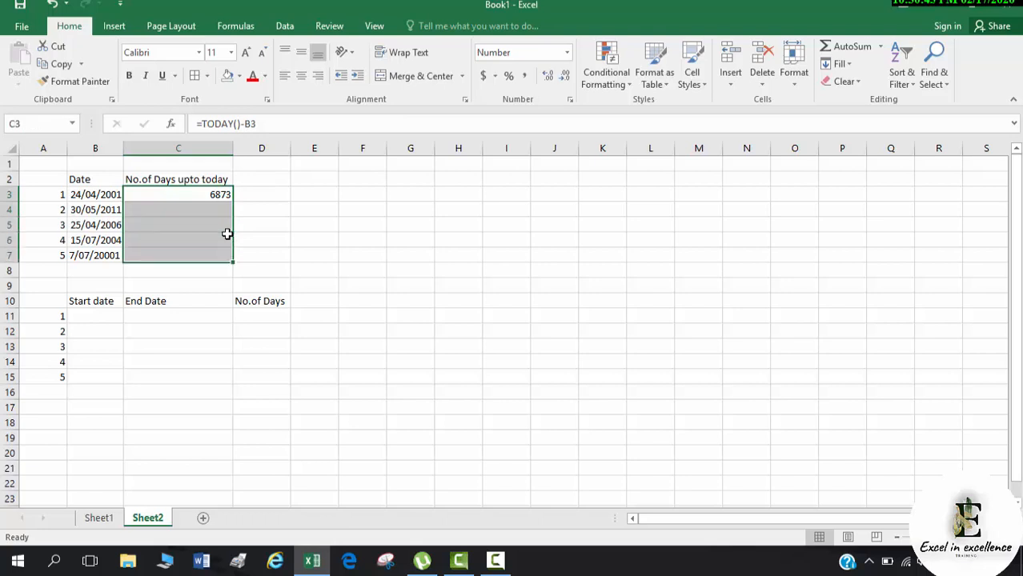
pyautogui.hotkey('ctrl', 'd')
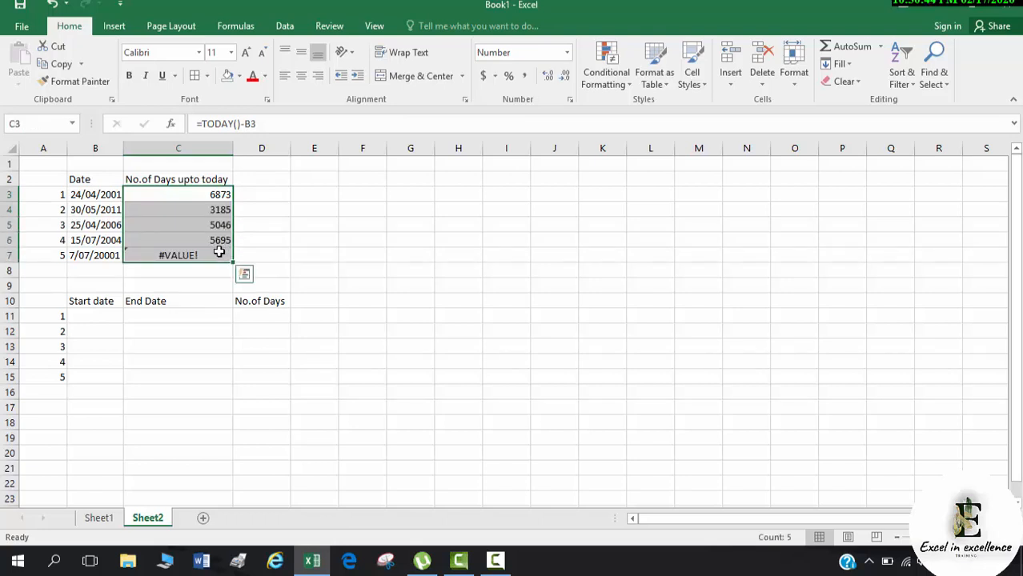
# Correct the year of the date in B7 so it reads 7/07/2001.
pyautogui.click(114, 255)
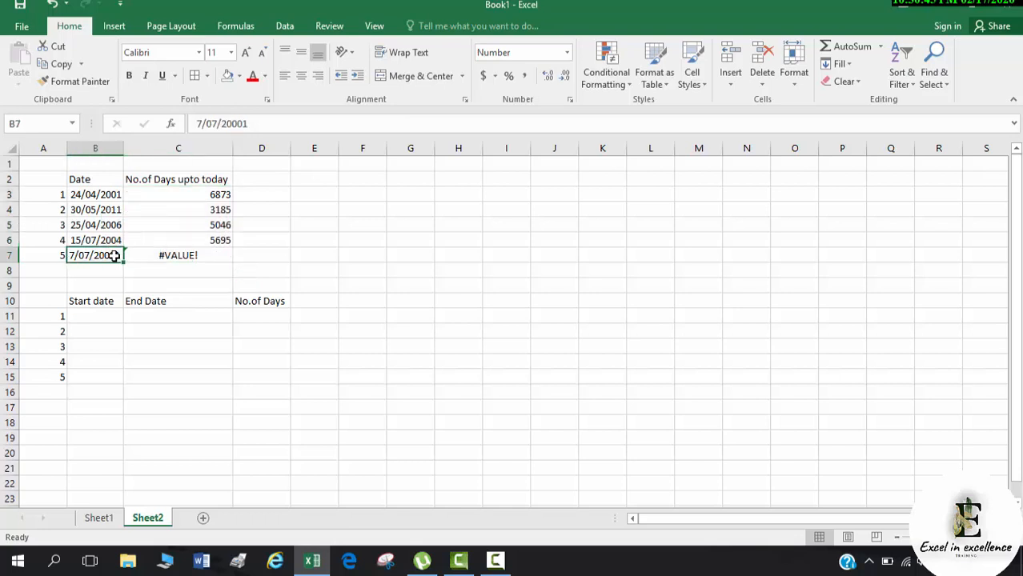
pyautogui.click(236, 124)
pyautogui.press('BackSpace')
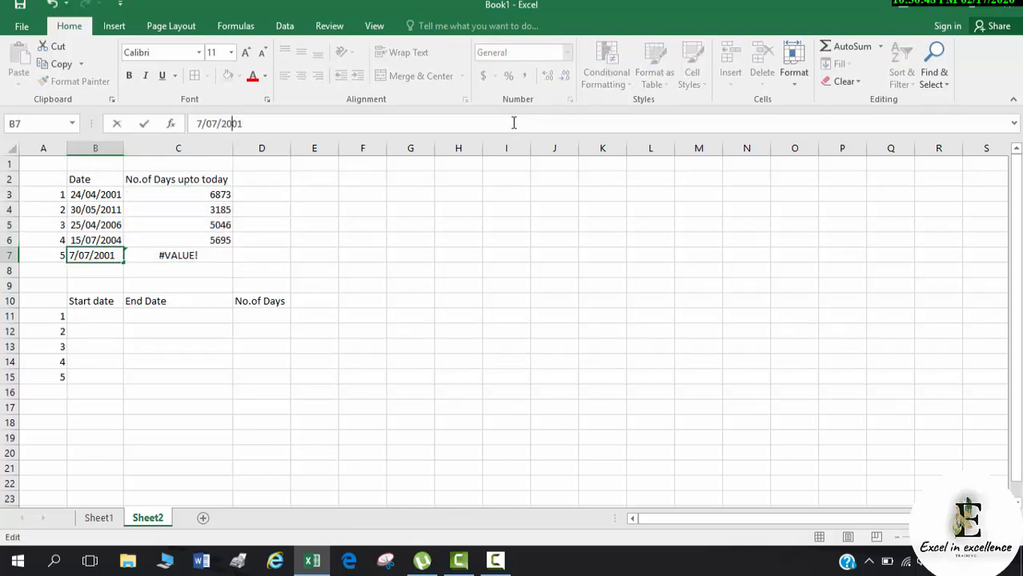
pyautogui.press('Return')
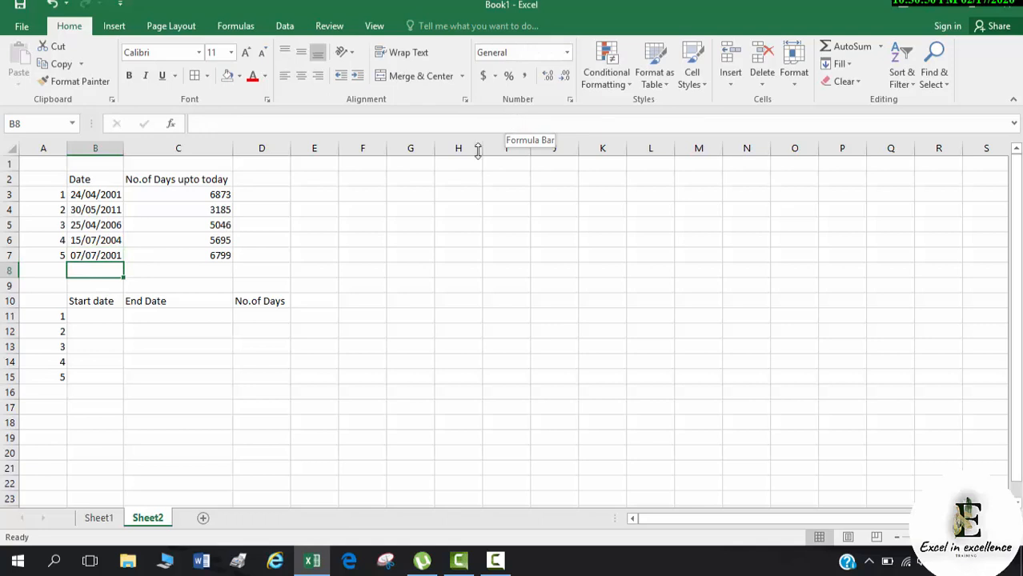
pyautogui.click(191, 221)
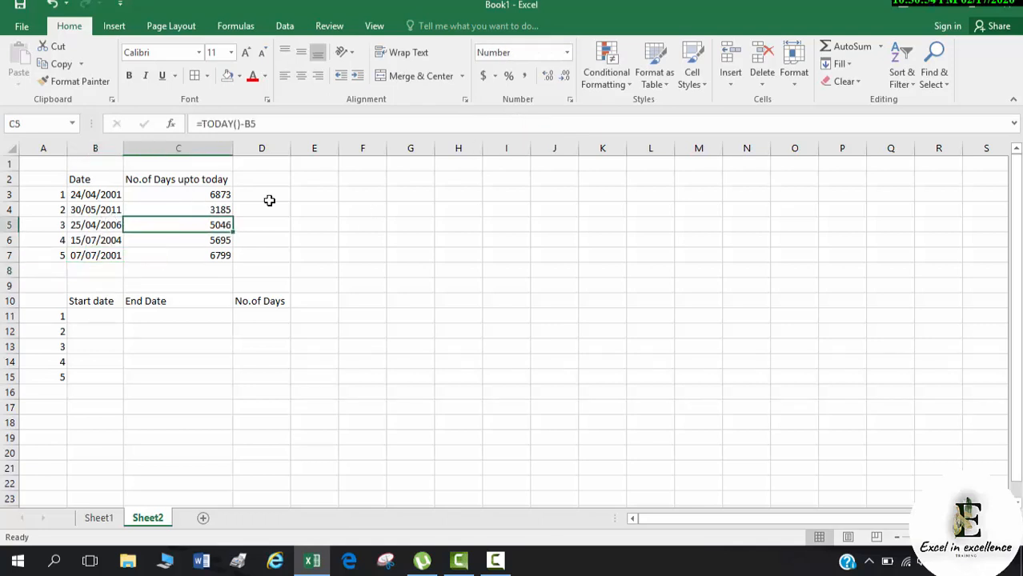
pyautogui.click(320, 210)
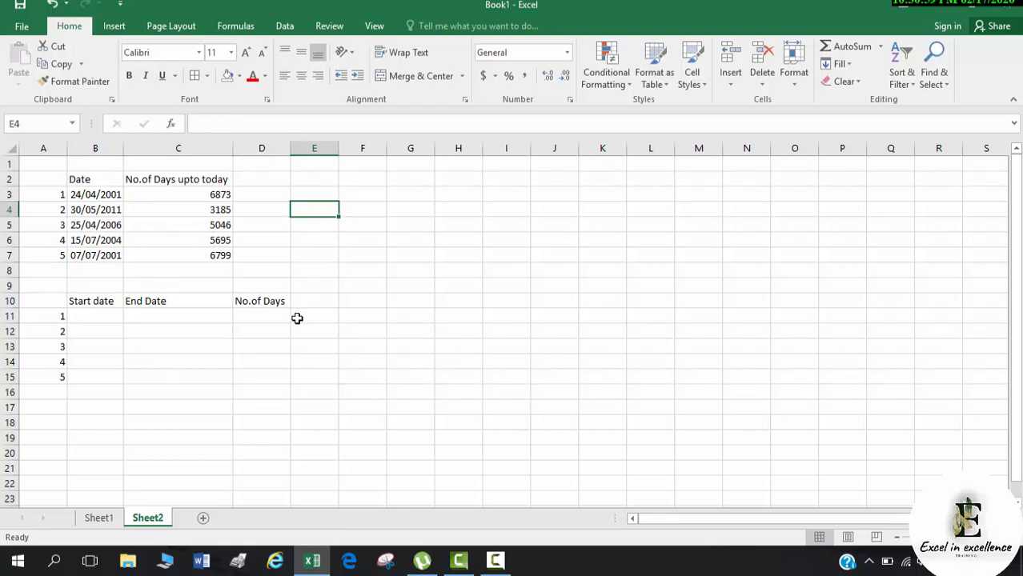
pyautogui.click(113, 319)
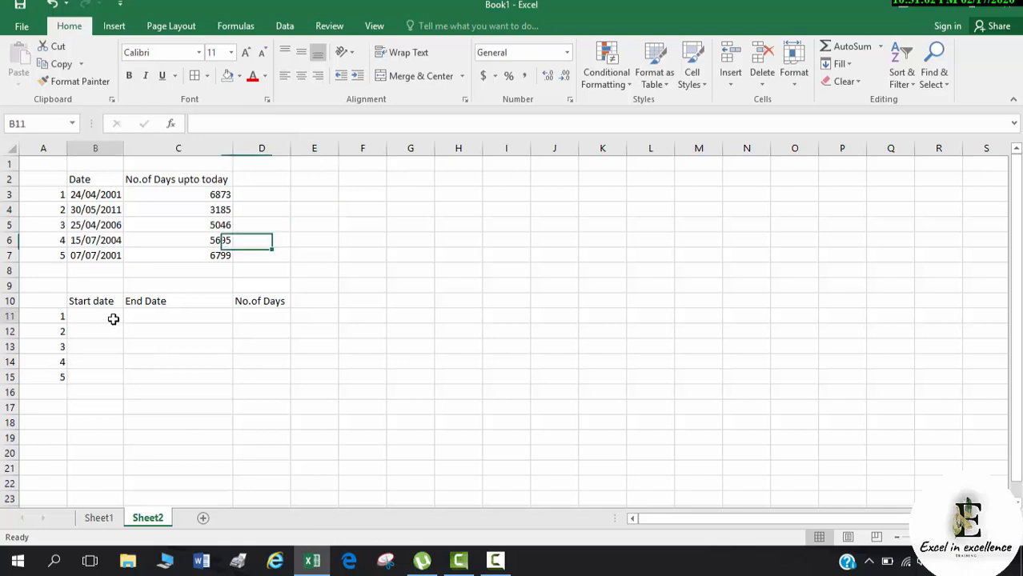
# Copy the five dates in B3:B7 into the Start date column beginning at B11.
pyautogui.click(100, 197)
pyautogui.hotkey('shift', 'Down')
pyautogui.hotkey('shift', 'Down')
pyautogui.hotkey('shift', 'Down')
pyautogui.hotkey('shift', 'Down')
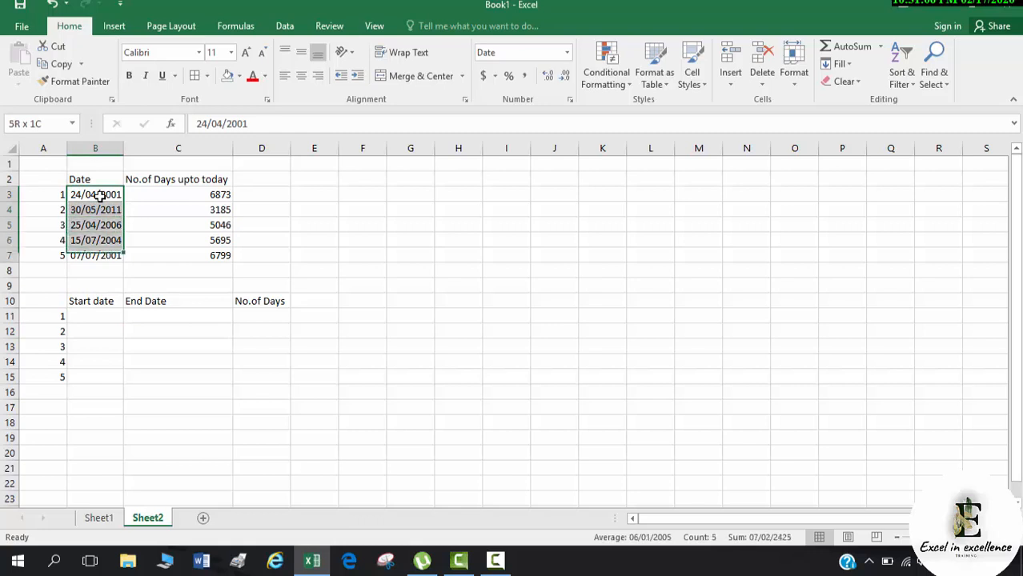
pyautogui.hotkey('ctrl', 'c')
pyautogui.click(101, 316)
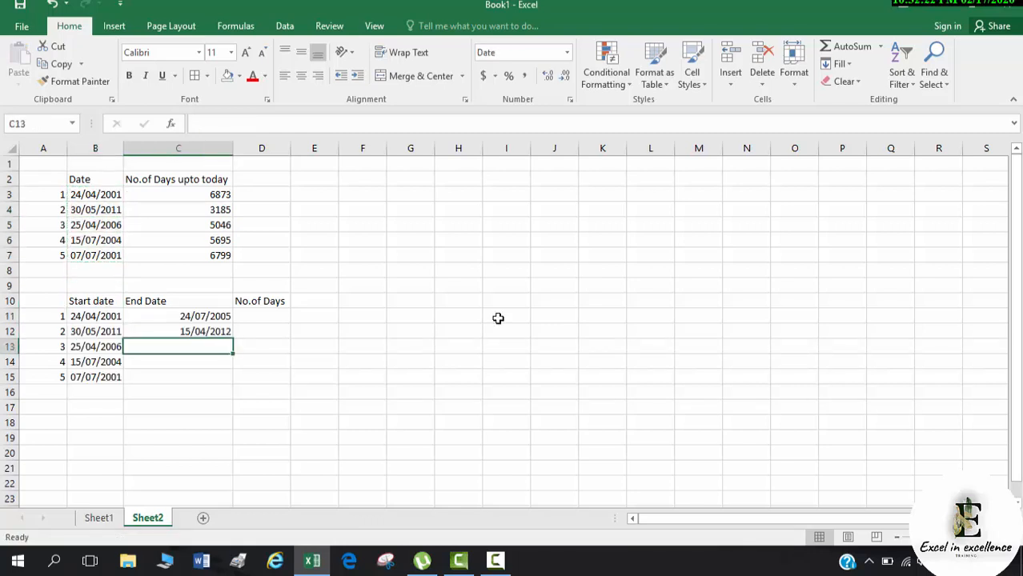
# Enter 15/04/2007 as the third end date in C13.
pyautogui.write('15/04/')
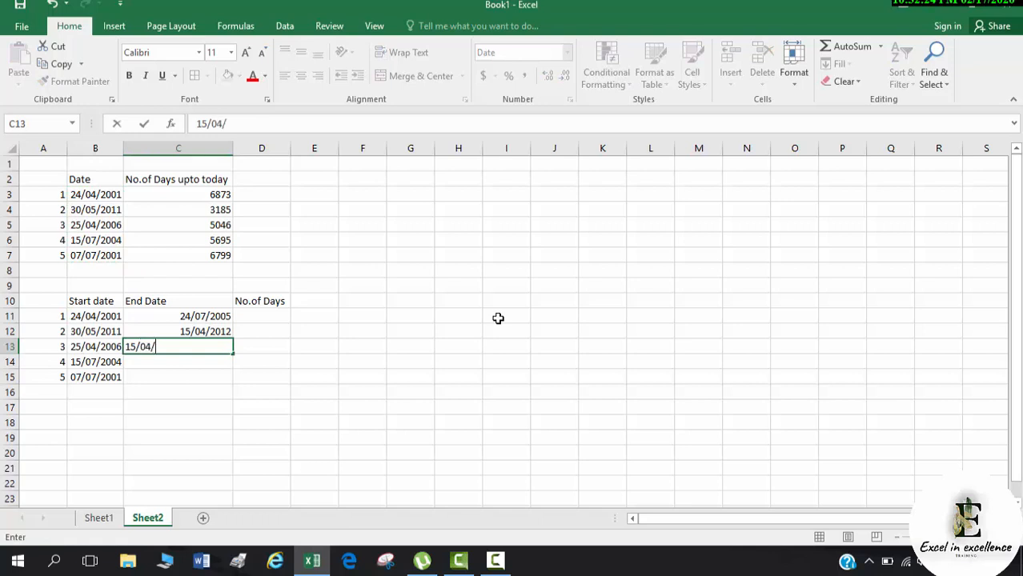
pyautogui.write('2007')
pyautogui.press('Return')
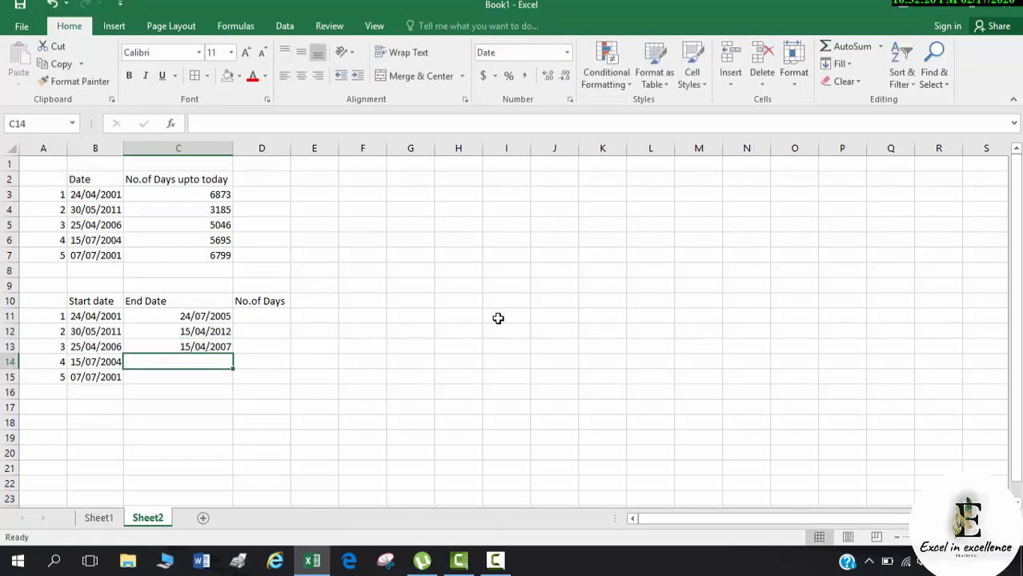
# Enter the last two end dates, 15/10/2004 in C14 and 07/07/2002 in C15.
pyautogui.write('15')
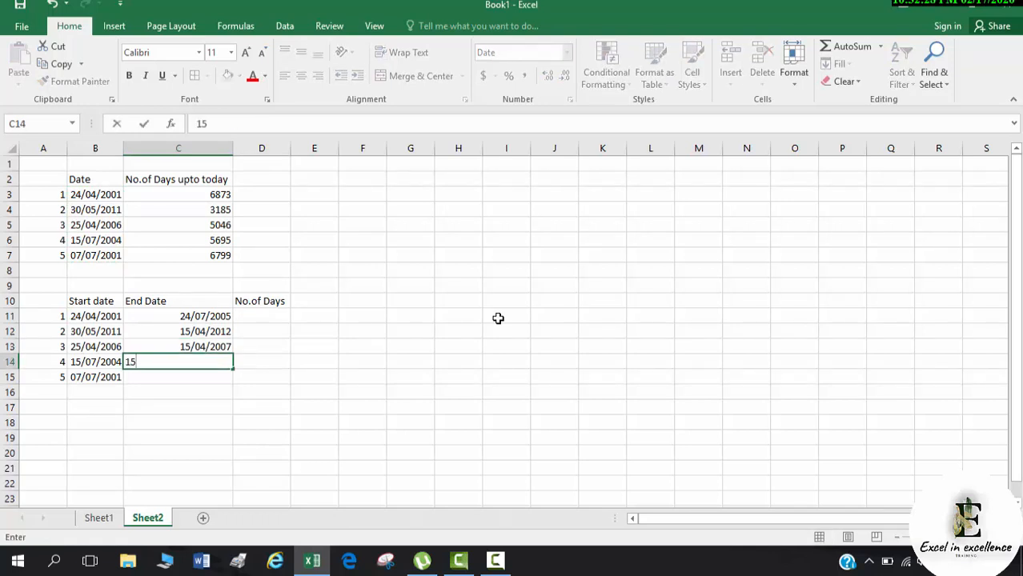
pyautogui.write('/10/2004')
pyautogui.press('Return')
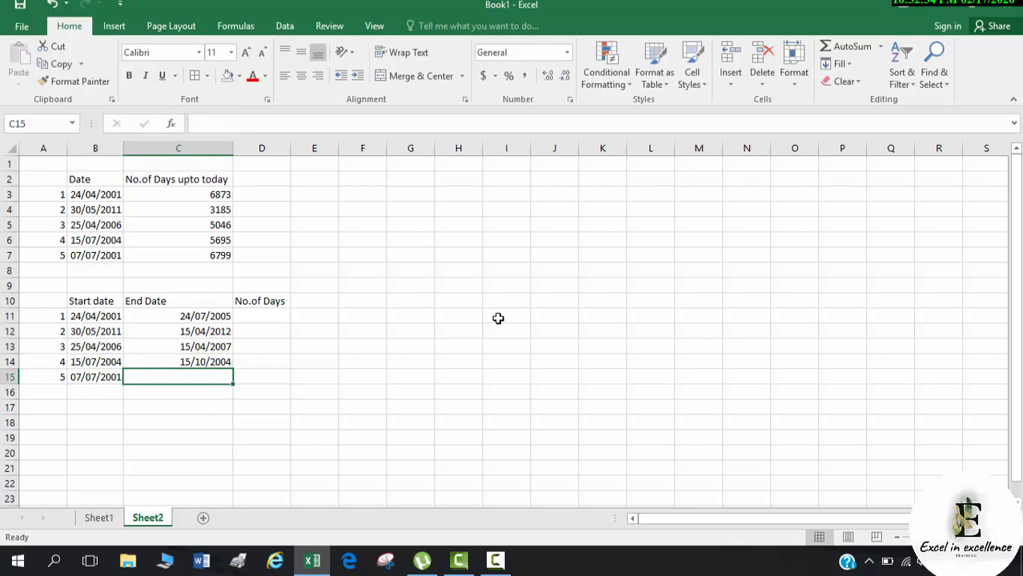
pyautogui.write('07/')
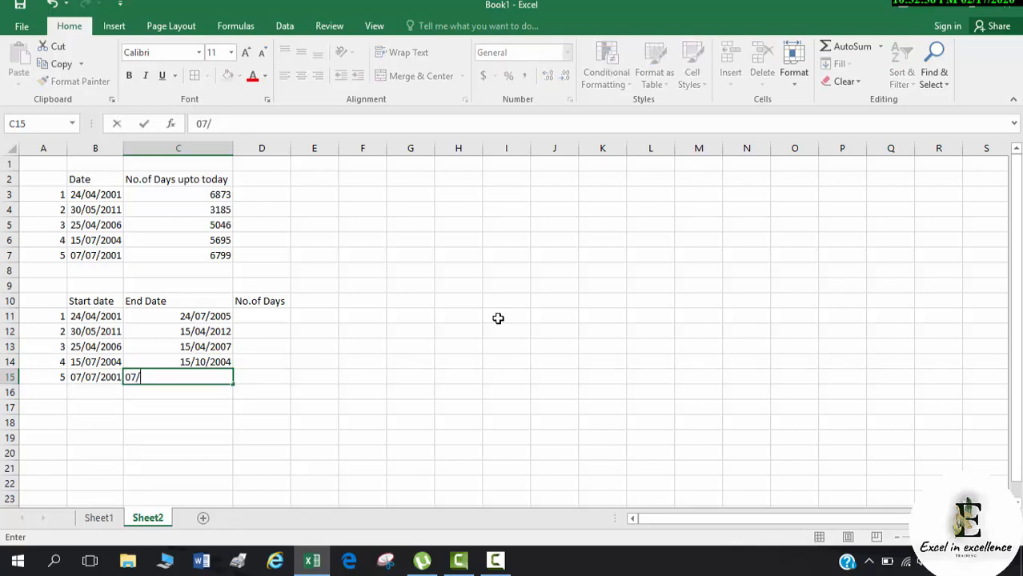
pyautogui.write('07/2002')
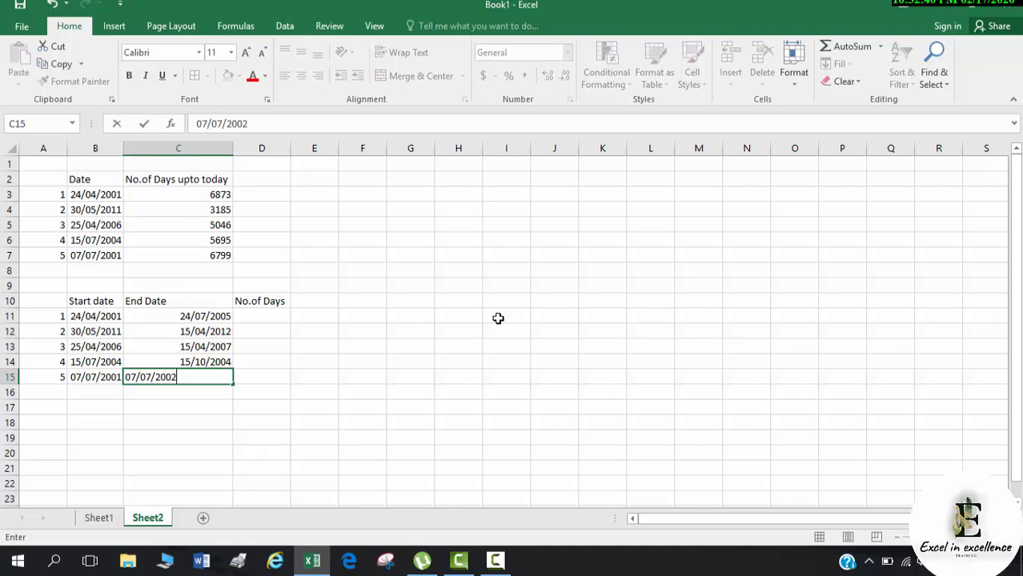
pyautogui.press('Return')
pyautogui.press('Return')
pyautogui.press('Up')
pyautogui.press('Up')
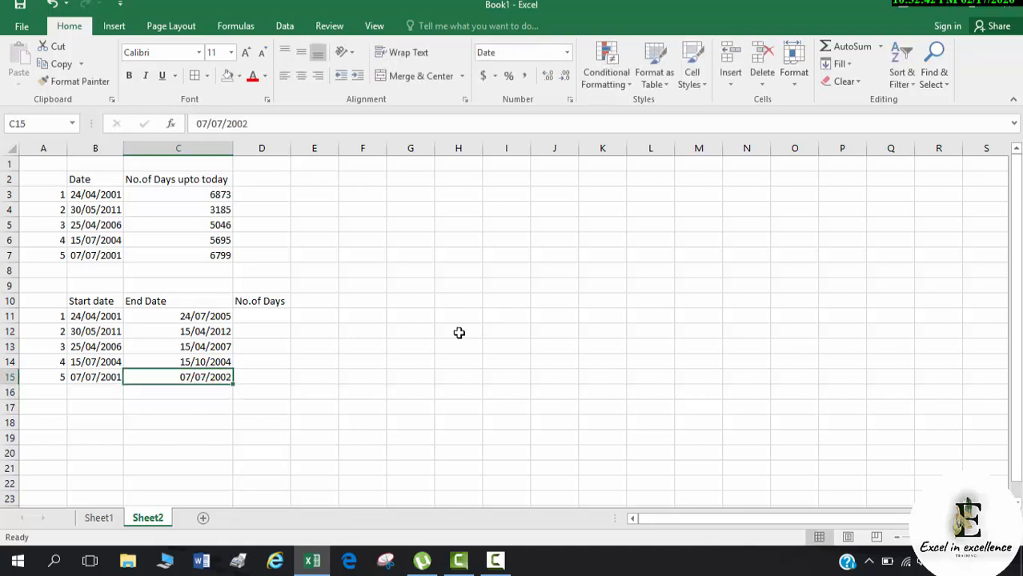
# Enter the formula =C11-B11 in D11 to calculate the number of days between the first start and end dates.
pyautogui.click(267, 318)
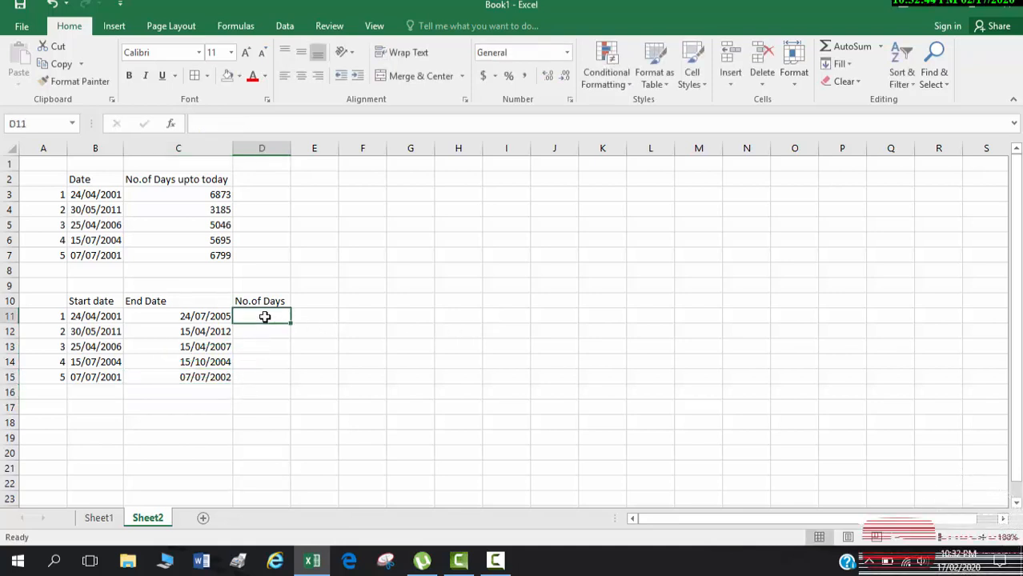
pyautogui.write('=')
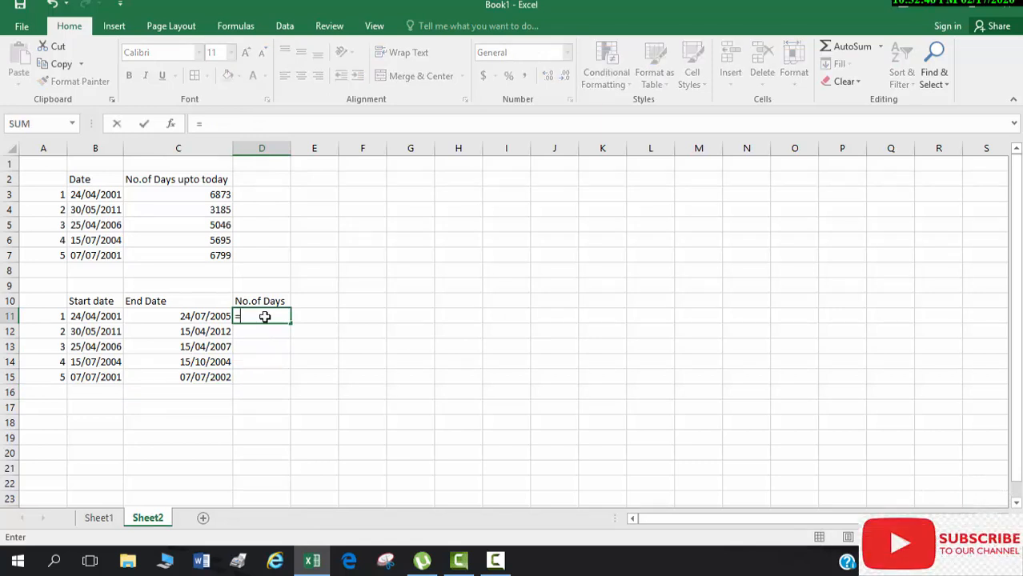
pyautogui.click(193, 313)
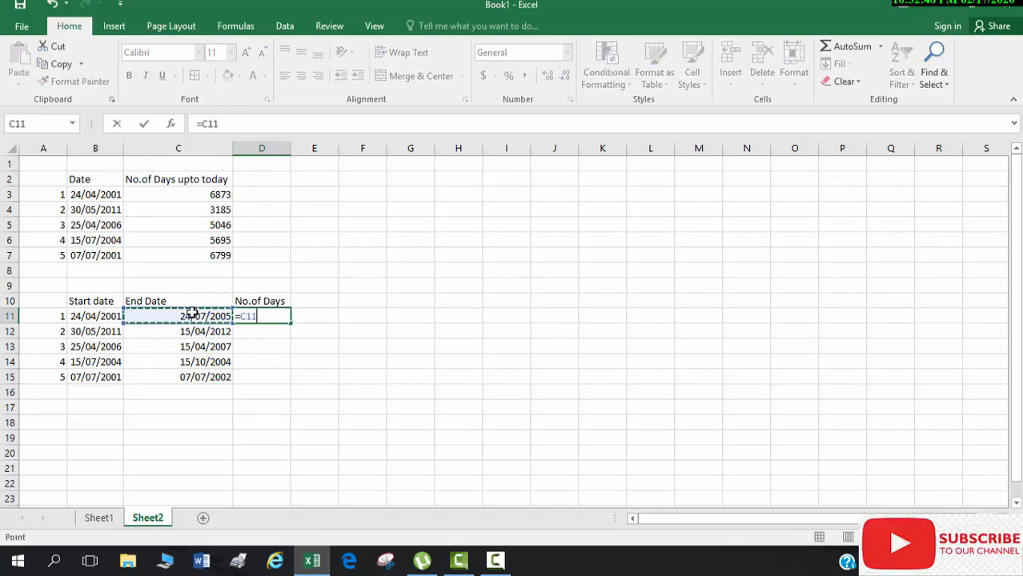
pyautogui.write('-')
pyautogui.click(109, 317)
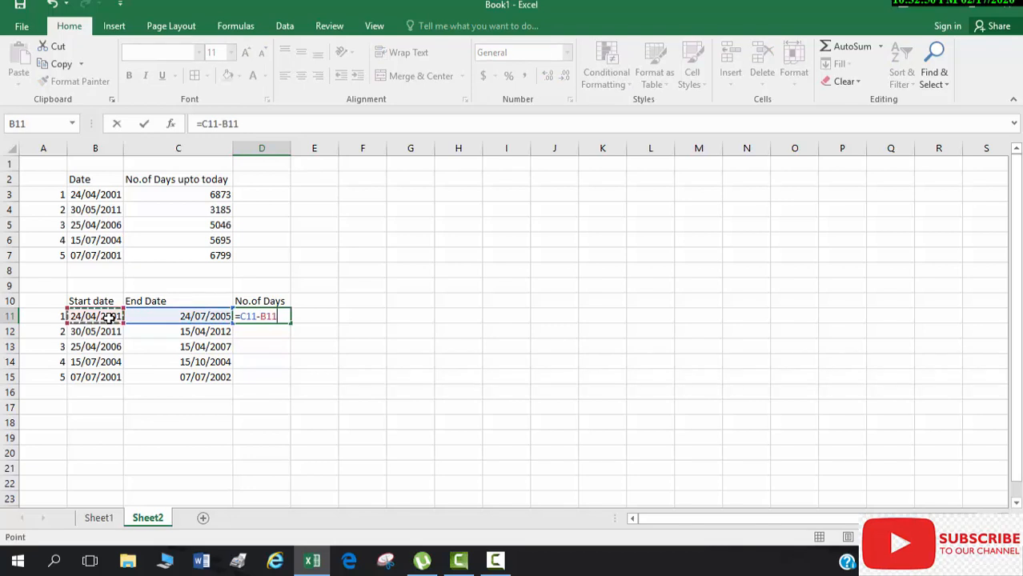
pyautogui.press('Return')
pyautogui.press('Up')
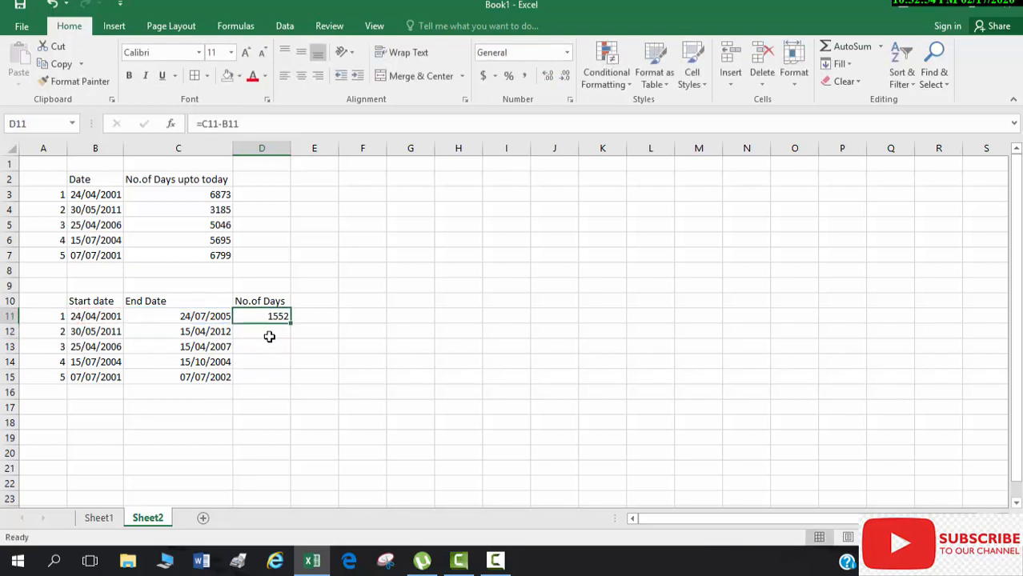
# Try filling the day-count formula from D11 down through D15, and undo the fill.
pyautogui.moveTo(291, 323); pyautogui.dragTo(291, 377)
pyautogui.moveTo(292, 323); pyautogui.dragTo(277, 313)
pyautogui.doubleClick(292, 323)
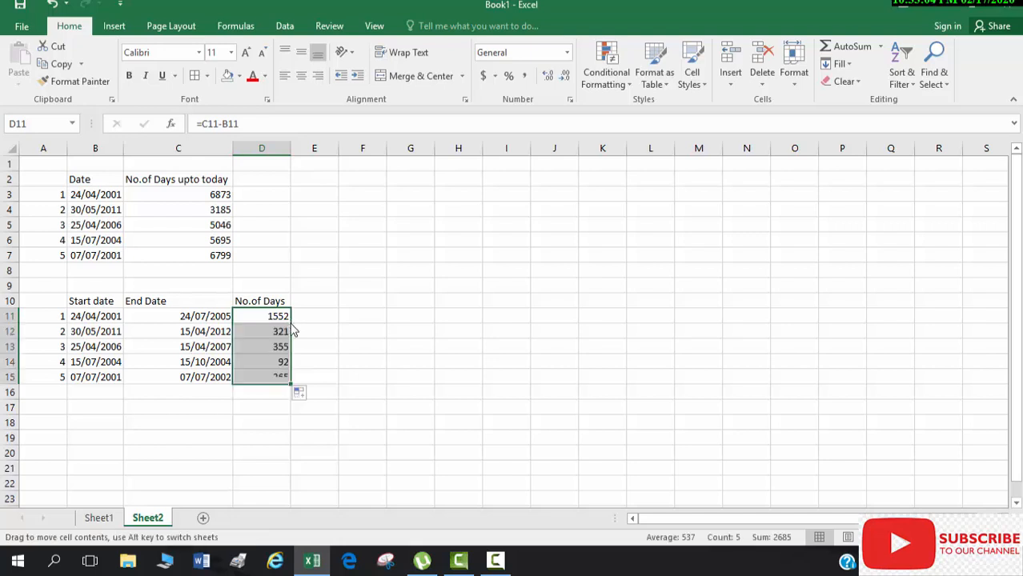
pyautogui.hotkey('ctrl', 'z')
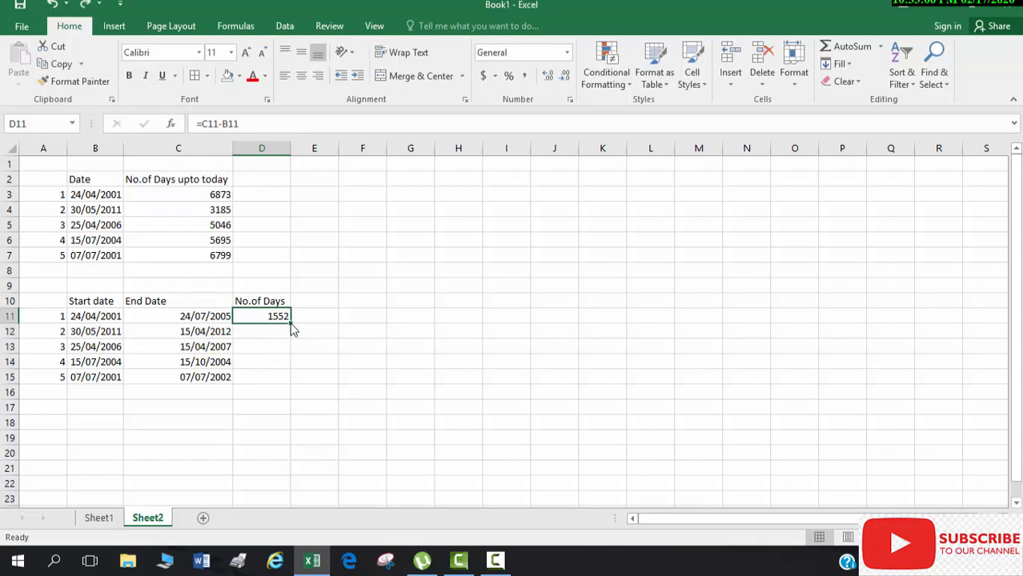
# Select D11:D15 and fill the formula from D11 down the selected range.
pyautogui.moveTo(292, 324); pyautogui.dragTo(293, 330)
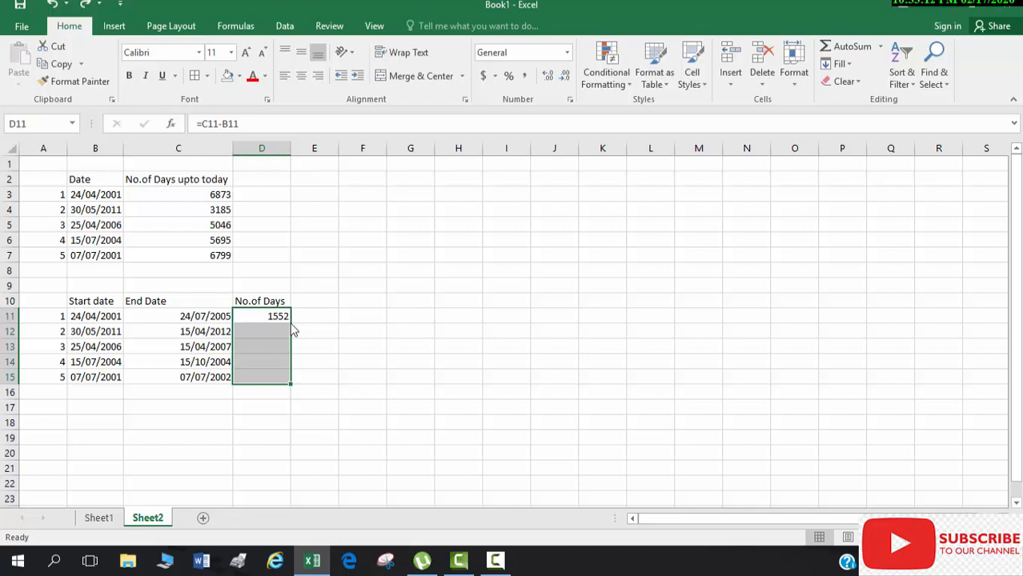
pyautogui.click(350, 329)
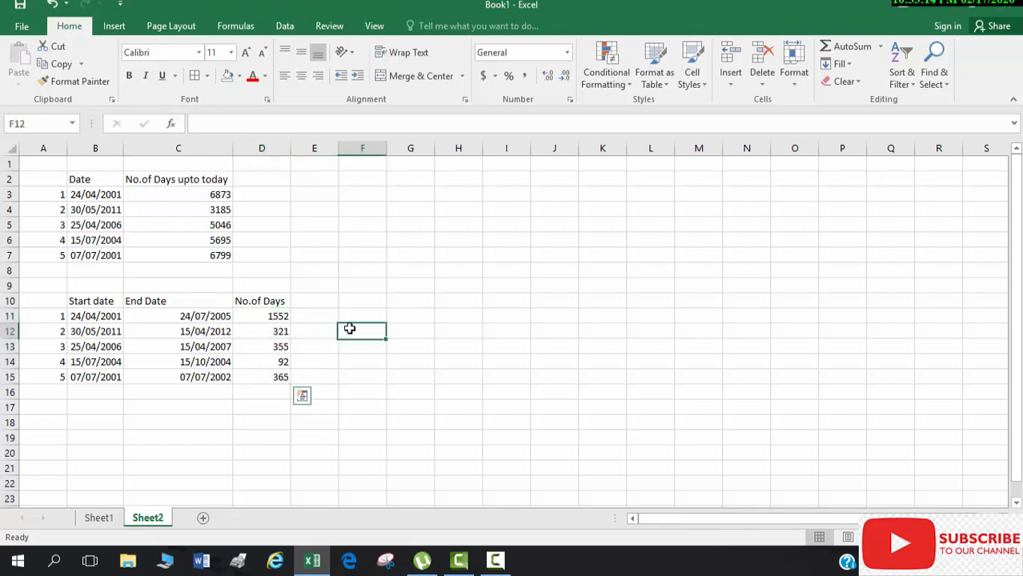
# Enter the note CTRL+D in cell F12 beside the second table.
pyautogui.write('CTR')
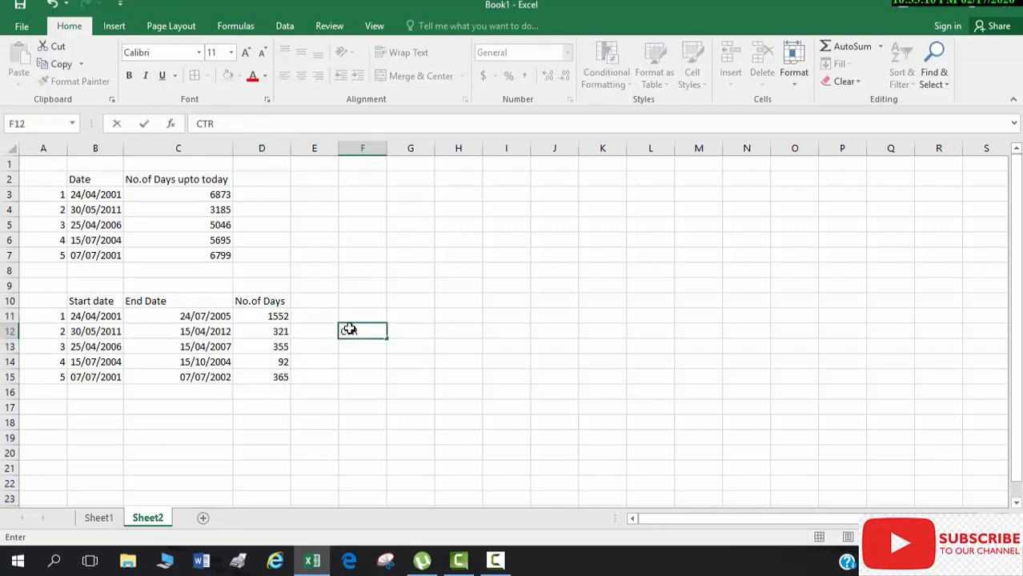
pyautogui.write('L+D')
pyautogui.press('Return')
# Clear the filled day counts from D12:D15, keeping the formula in D11.
pyautogui.click(269, 316)
pyautogui.hotkey('shift', 'Down')
pyautogui.hotkey('shift', 'Down')
pyautogui.hotkey('shift', 'Down')
pyautogui.hotkey('shift', 'Down')
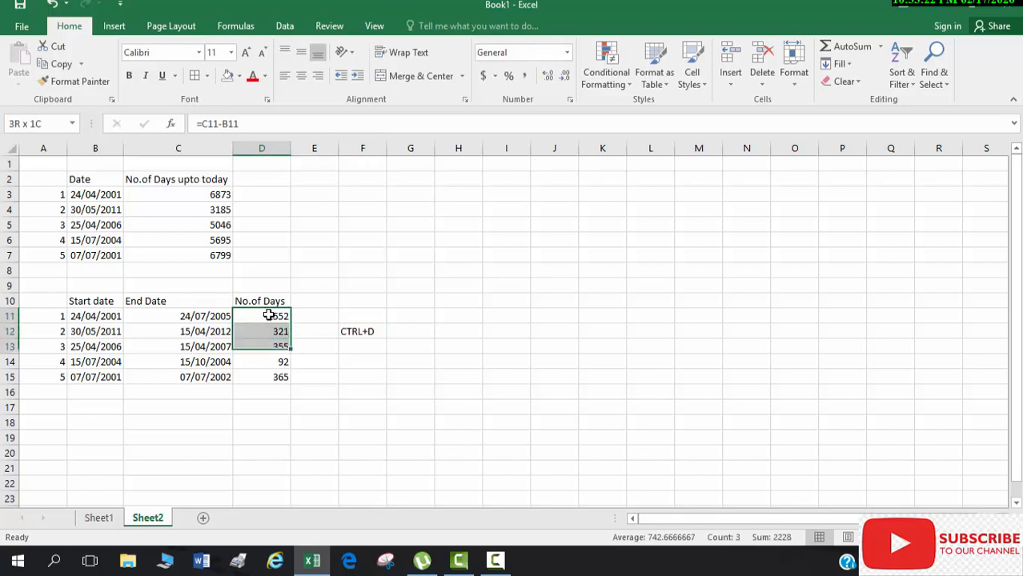
pyautogui.press('Down')
pyautogui.hotkey('shift', 'Down')
pyautogui.hotkey('shift', 'Down')
pyautogui.hotkey('shift', 'Down')
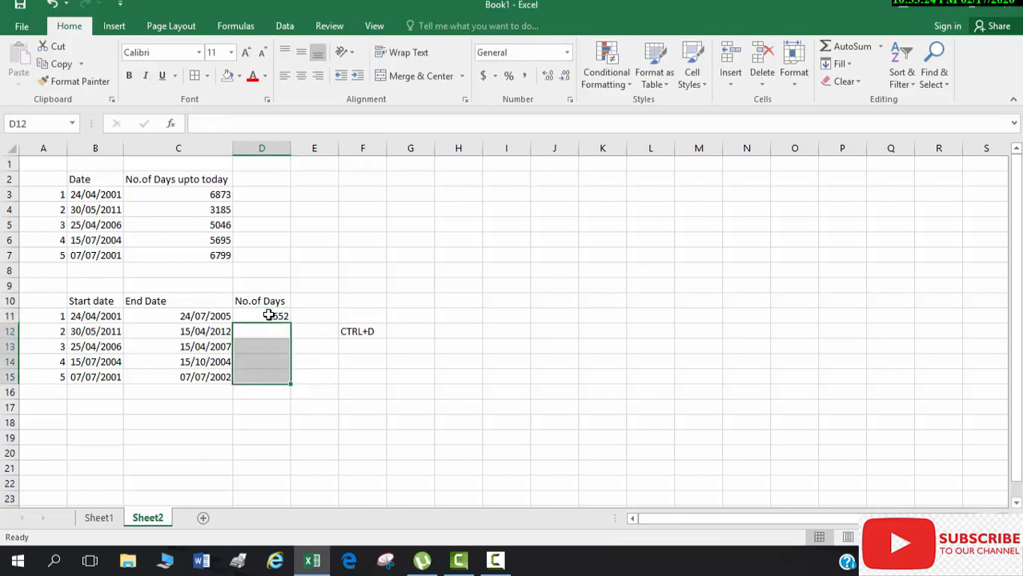
# Fill the =C11-B11 formula from D11 down through D15 in the No.of Days column.
pyautogui.press('Up')
pyautogui.hotkey('shift', 'Down')
pyautogui.hotkey('shift', 'Down')
pyautogui.hotkey('shift', 'Down')
pyautogui.hotkey('shift', 'Down')
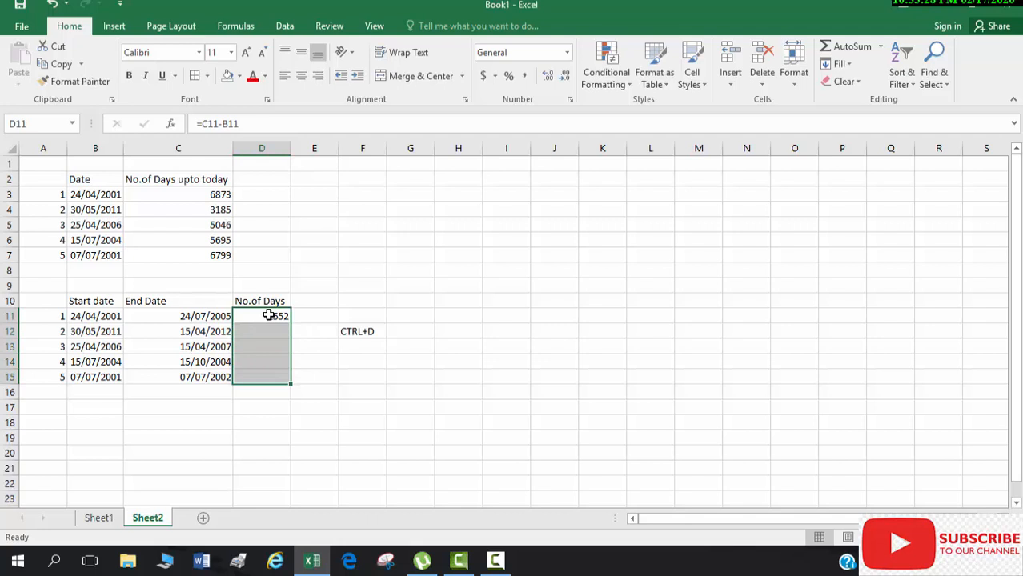
pyautogui.hotkey('ctrl', 'd')
pyautogui.click(391, 341)
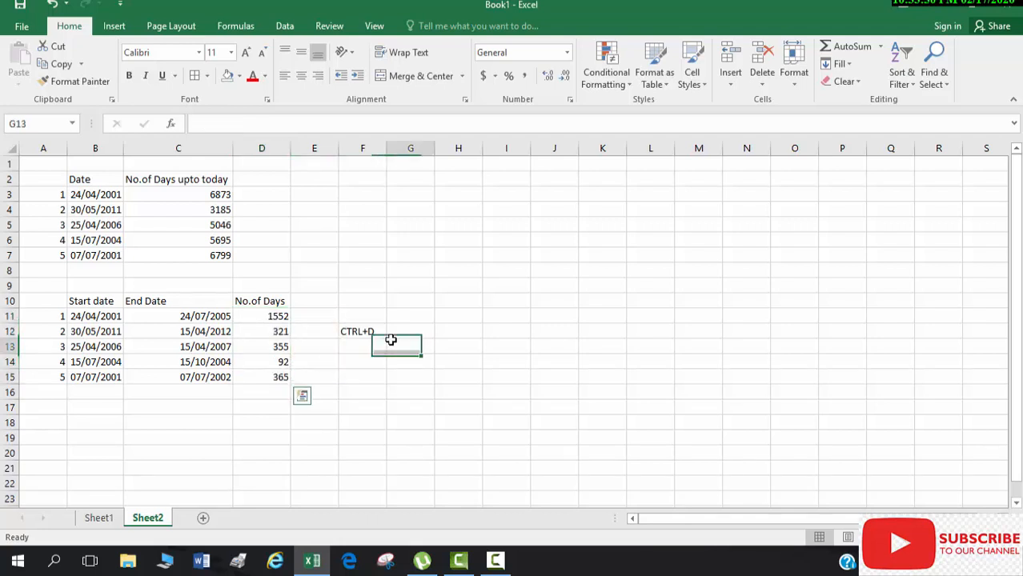